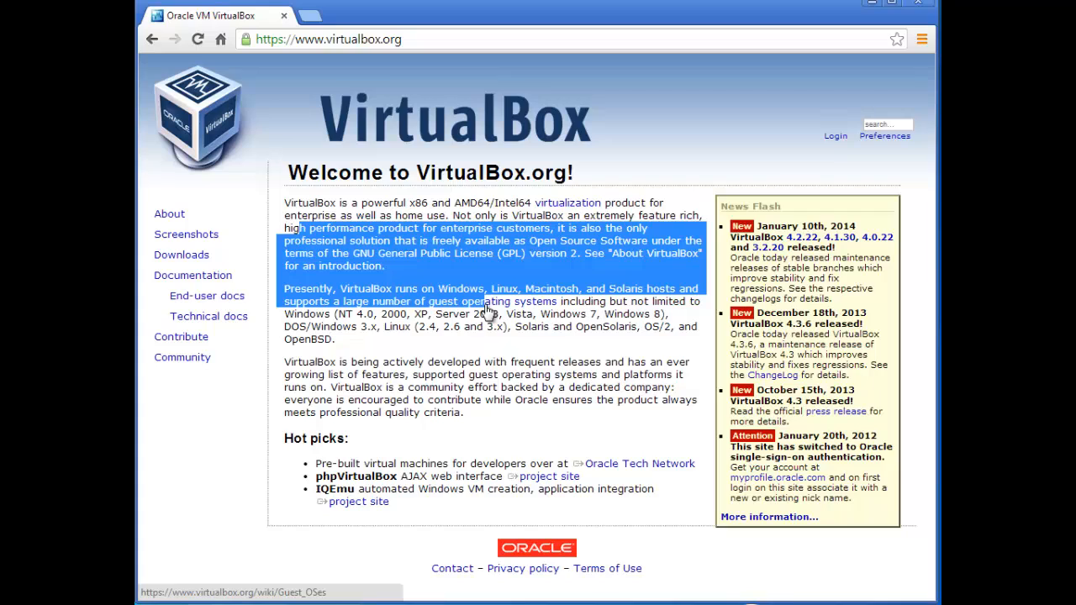
Open the VirtualBox downloads page and download the VirtualBox 4.3.6 x86/amd64 package for Windows hosts.
{"action": "left_click", "coordinate": [360, 215]}
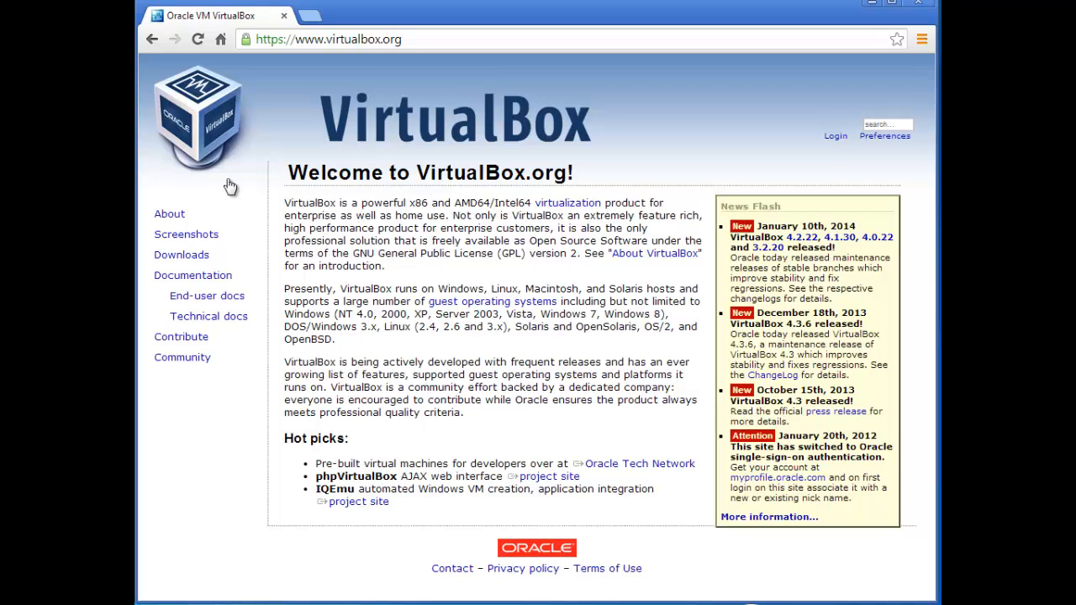
{"action": "double_click", "coordinate": [181, 256]}
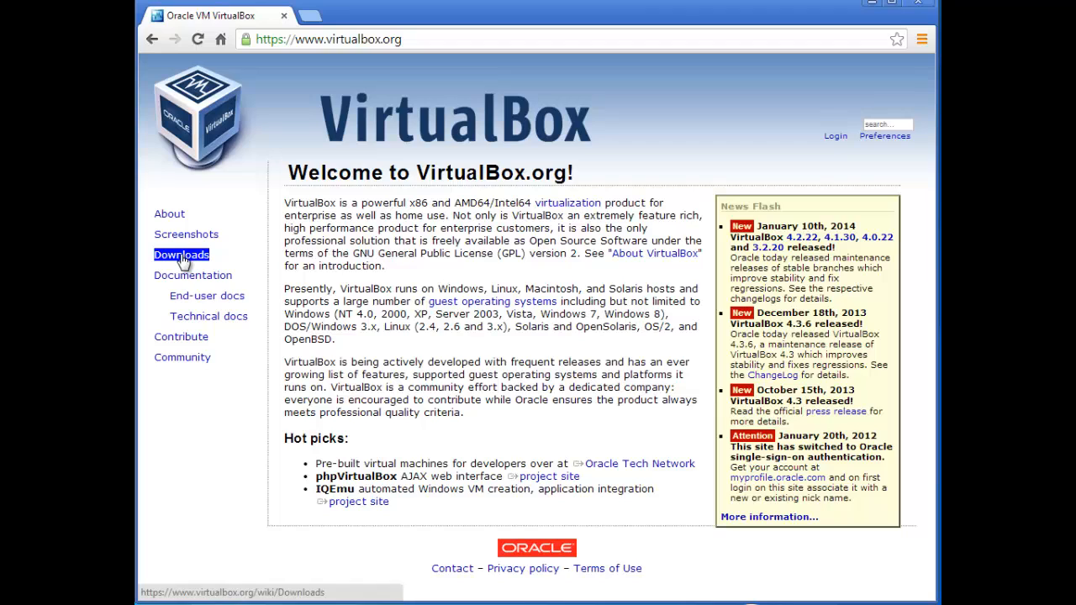
{"action": "left_click", "coordinate": [181, 256]}
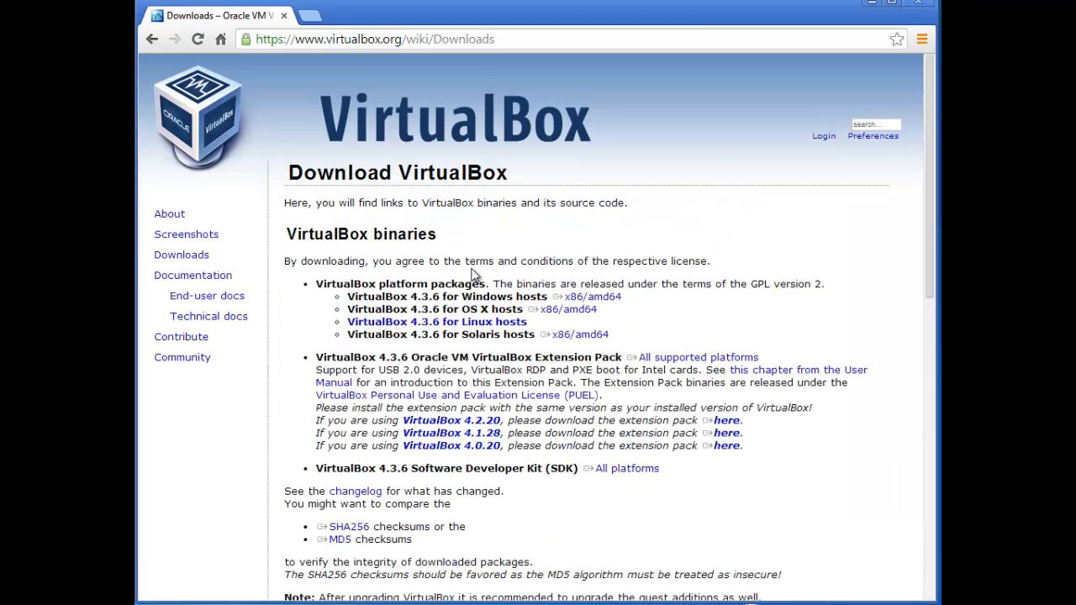
{"action": "left_click", "coordinate": [706, 357]}
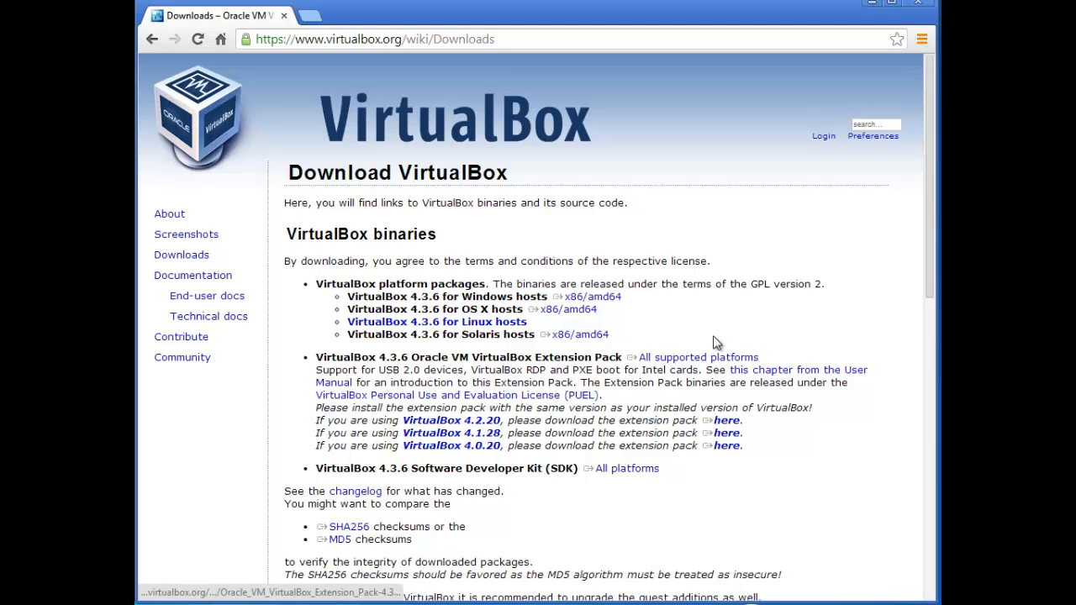
{"action": "left_click", "coordinate": [607, 299]}
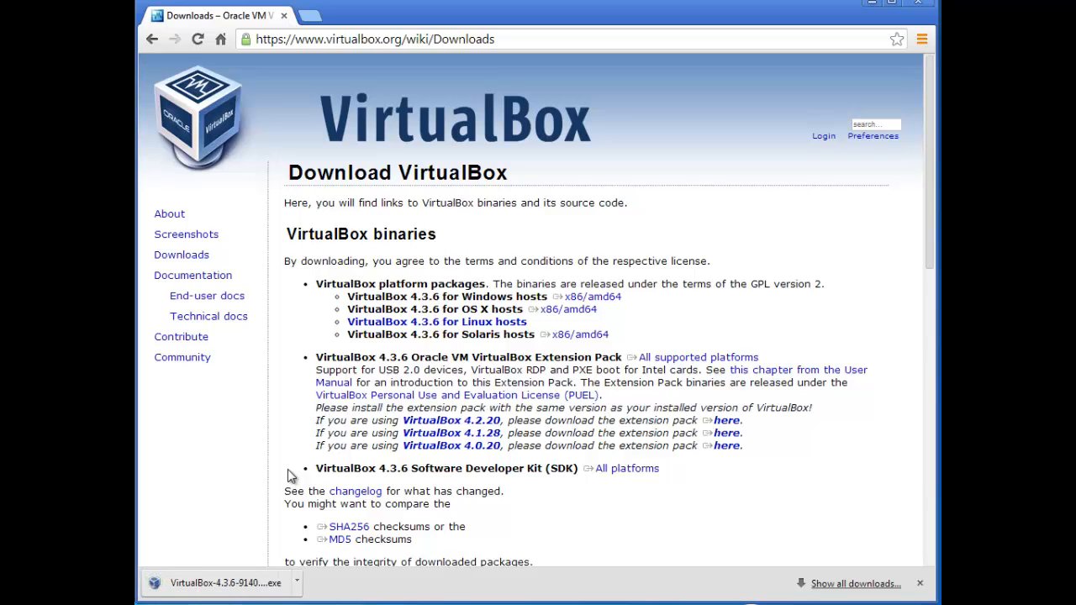
Show the downloaded VirtualBox-4.3.6-91406-Win installer in its folder and launch it.
{"action": "left_click", "coordinate": [297, 583]}
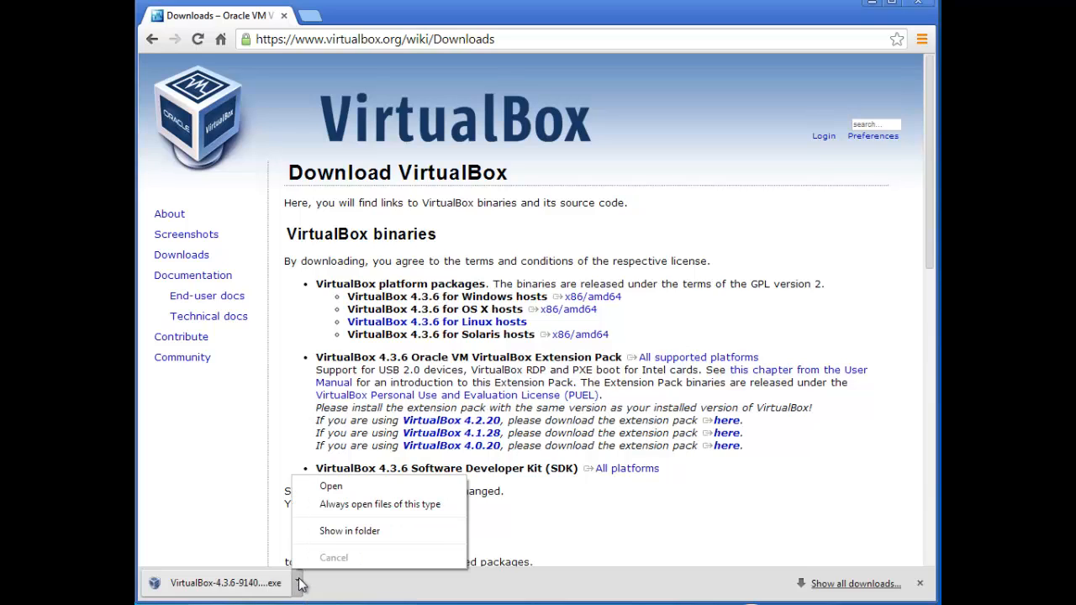
{"action": "left_click", "coordinate": [335, 531]}
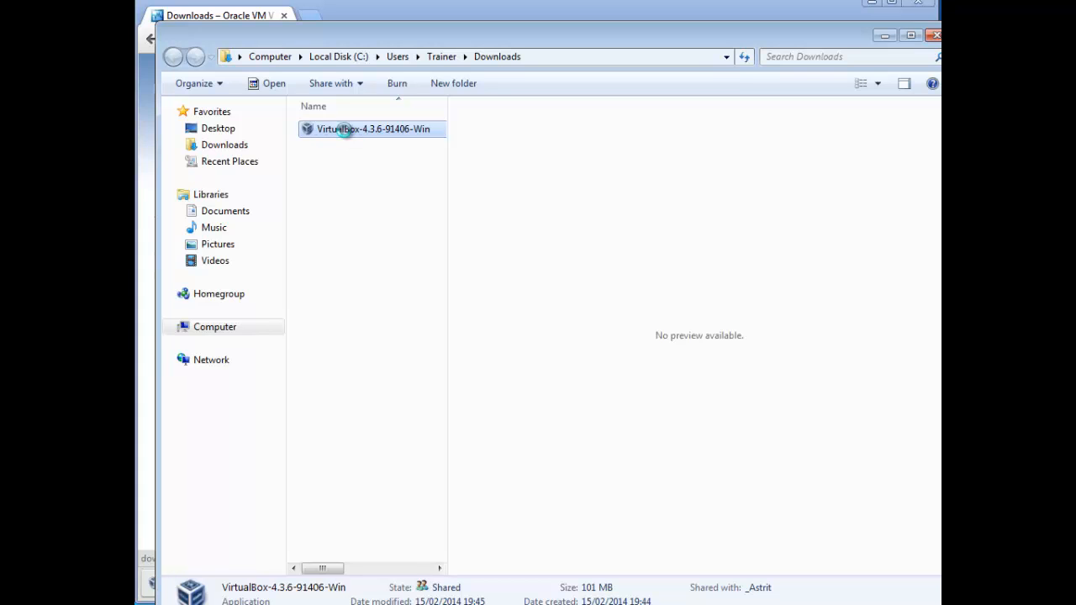
{"action": "right_click", "coordinate": [345, 132]}
{"action": "left_click", "coordinate": [377, 164]}
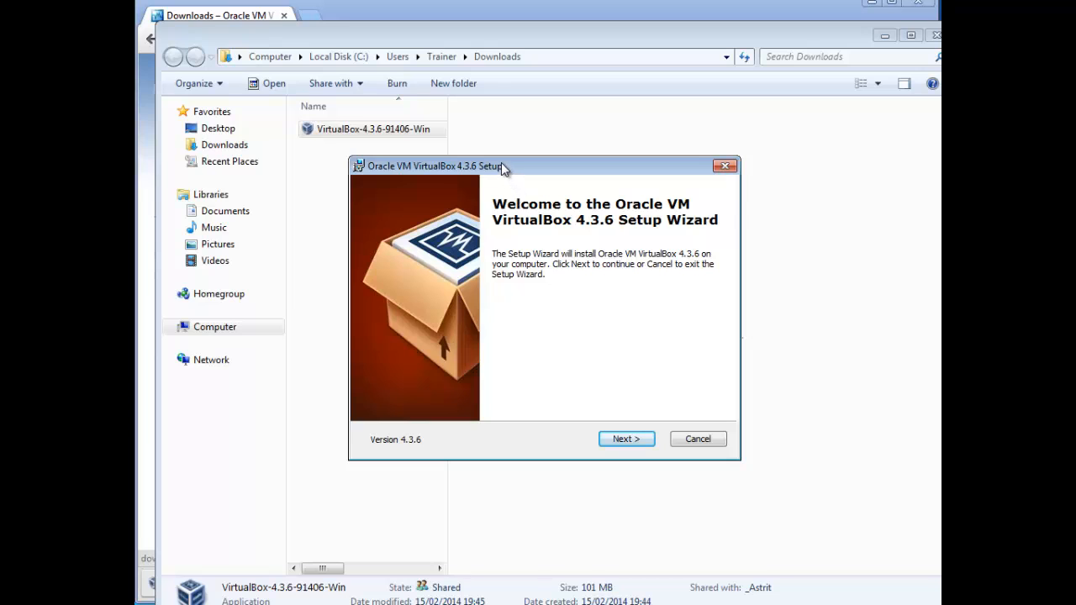
Install VirtualBox 4.3.6 with the default features, location and shortcut options, and finish setup without starting the program.
{"action": "left_click_drag", "start_coordinate": [499, 167], "coordinate": [439, 134]}
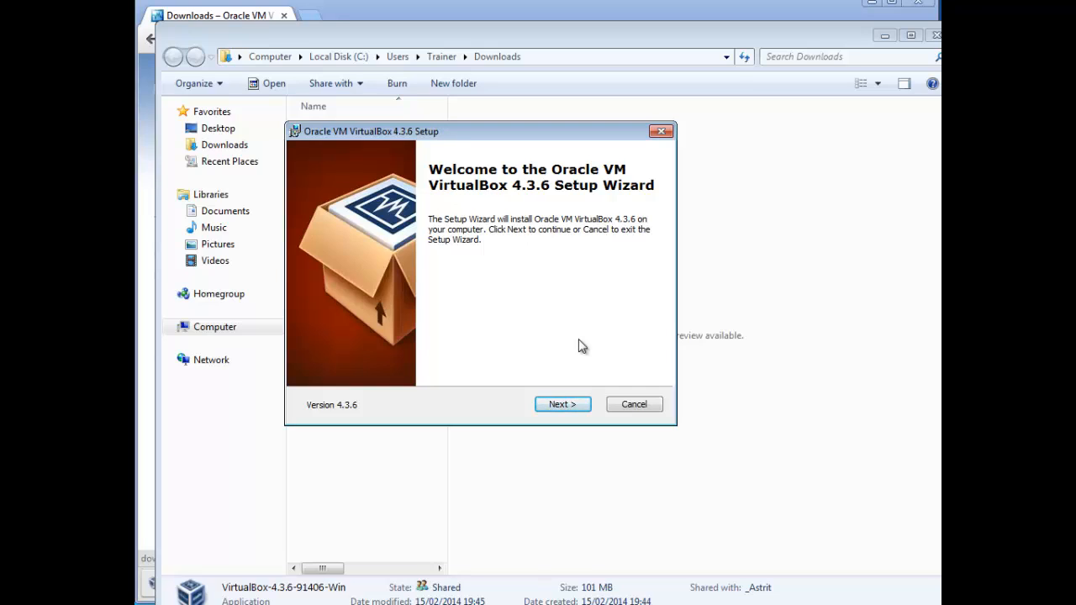
{"action": "left_click", "coordinate": [561, 404]}
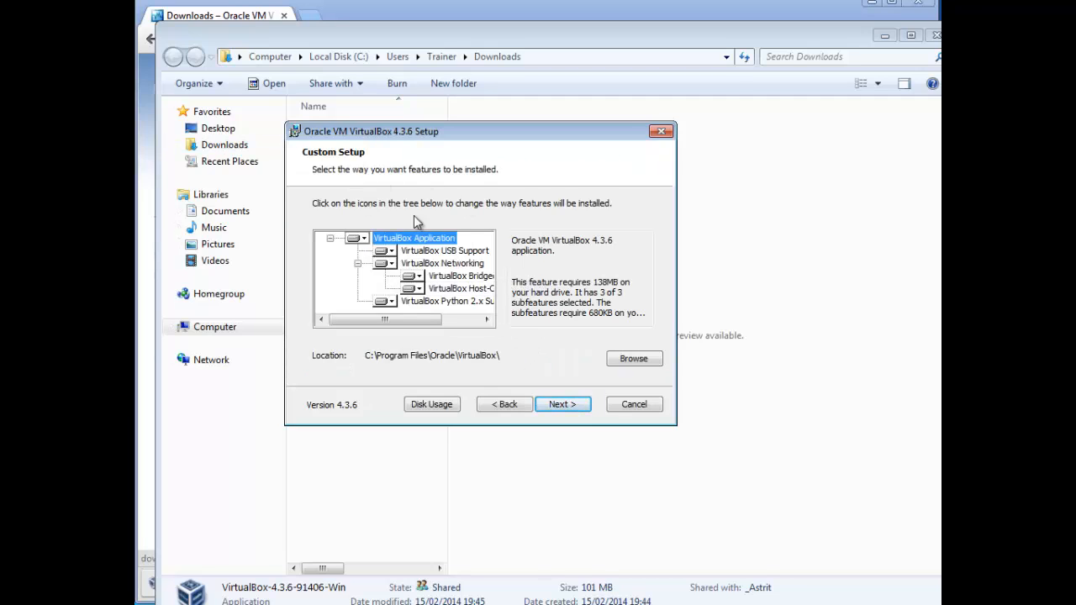
{"action": "left_click", "coordinate": [559, 405]}
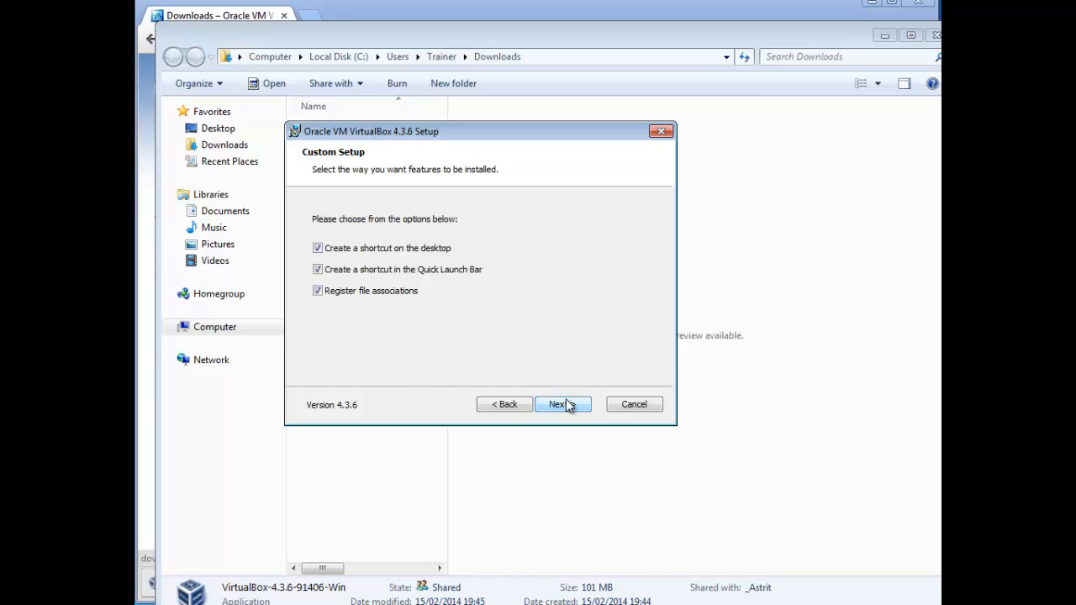
{"action": "left_click", "coordinate": [562, 404]}
{"action": "left_click", "coordinate": [563, 404]}
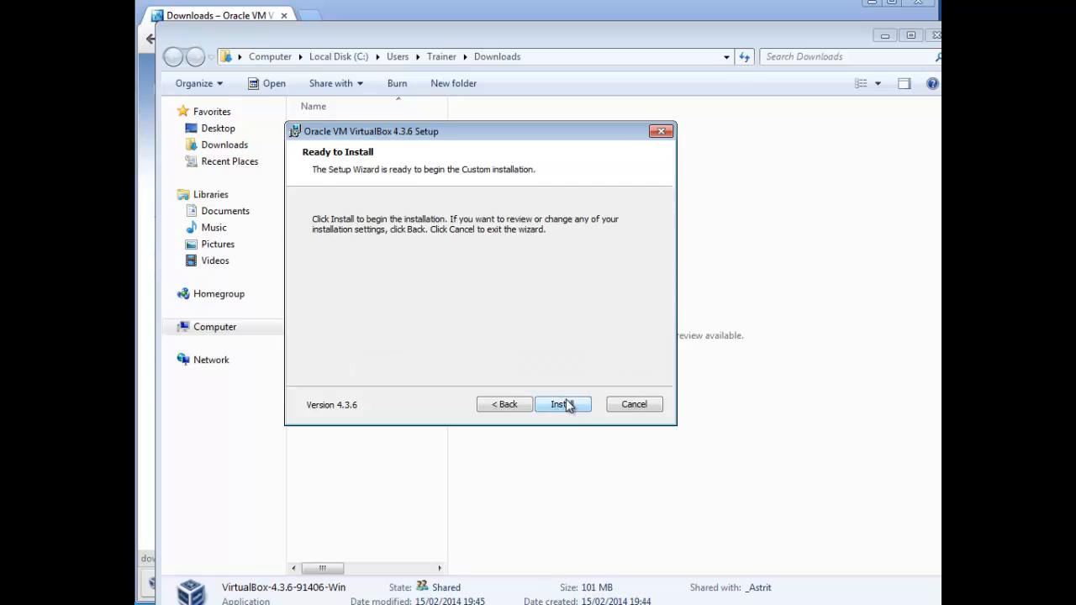
{"action": "left_click", "coordinate": [566, 405]}
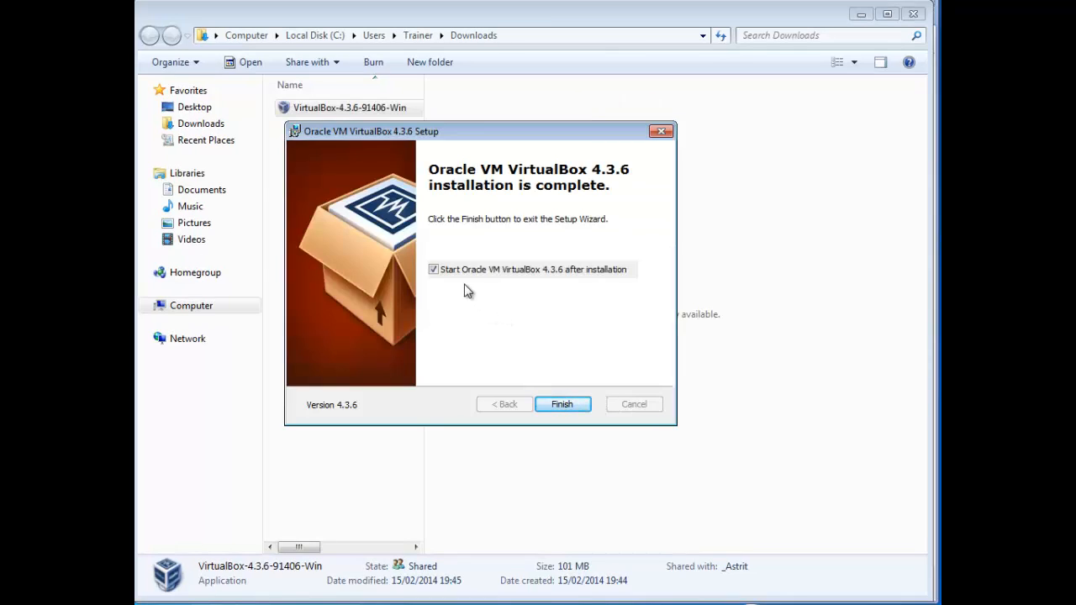
{"action": "left_click", "coordinate": [436, 269]}
{"action": "left_click", "coordinate": [563, 405]}
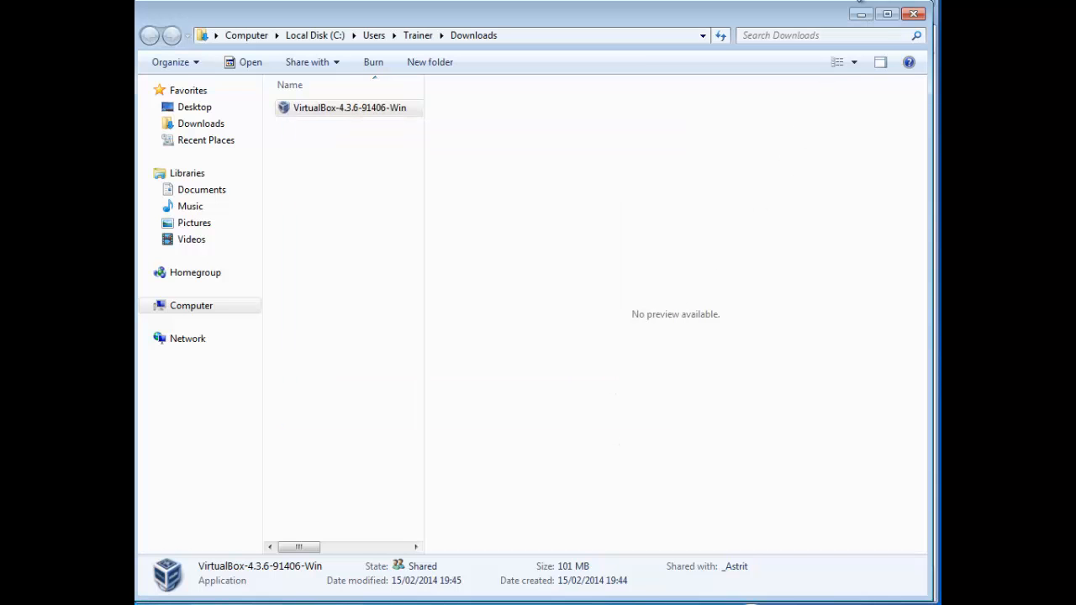
Minimize the Downloads folder and browser windows, and start Oracle VM VirtualBox from its desktop shortcut.
{"action": "left_click", "coordinate": [861, 14]}
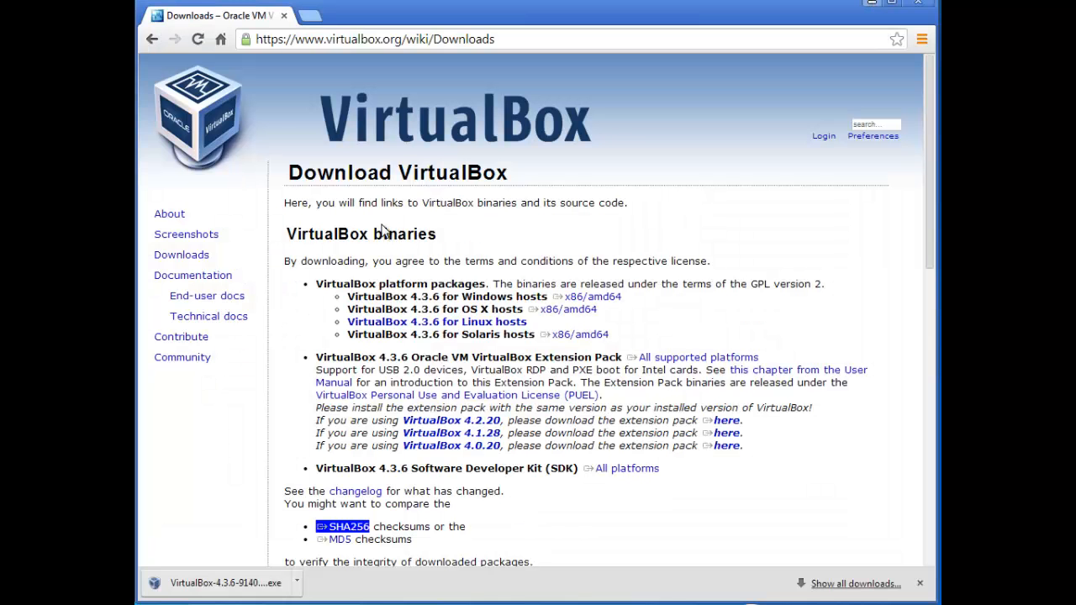
{"action": "left_click", "coordinate": [872, 3]}
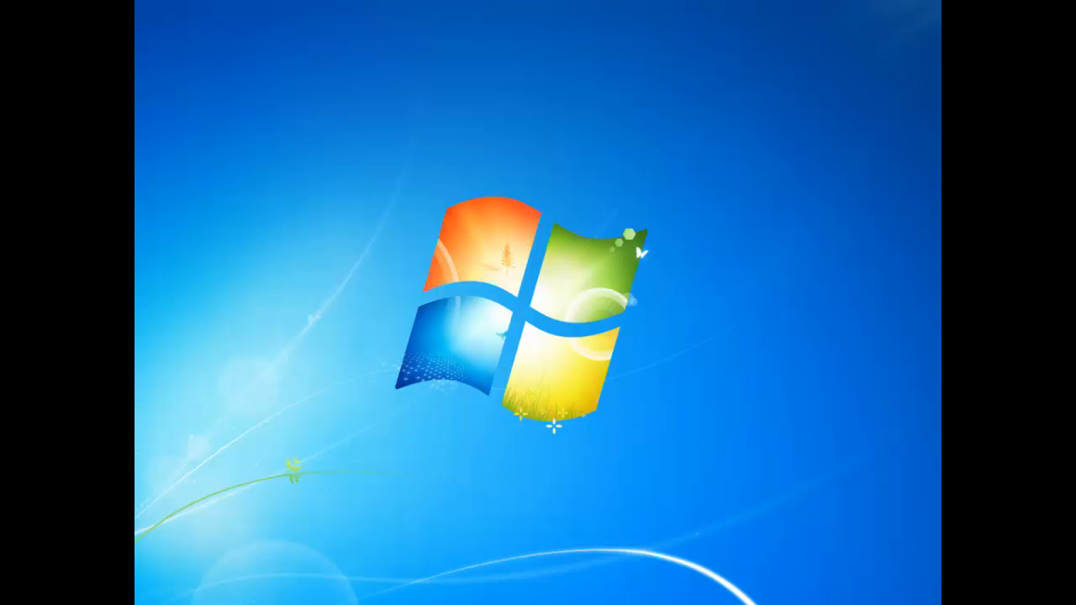
{"action": "left_click_drag", "start_coordinate": [136, 37], "coordinate": [182, 37]}
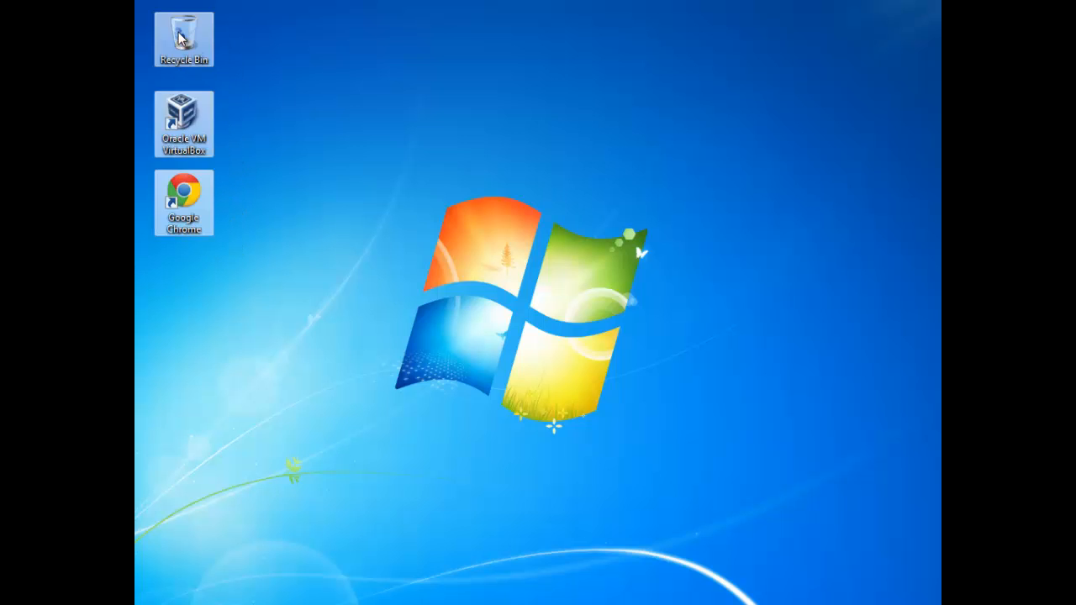
{"action": "left_click", "coordinate": [183, 118]}
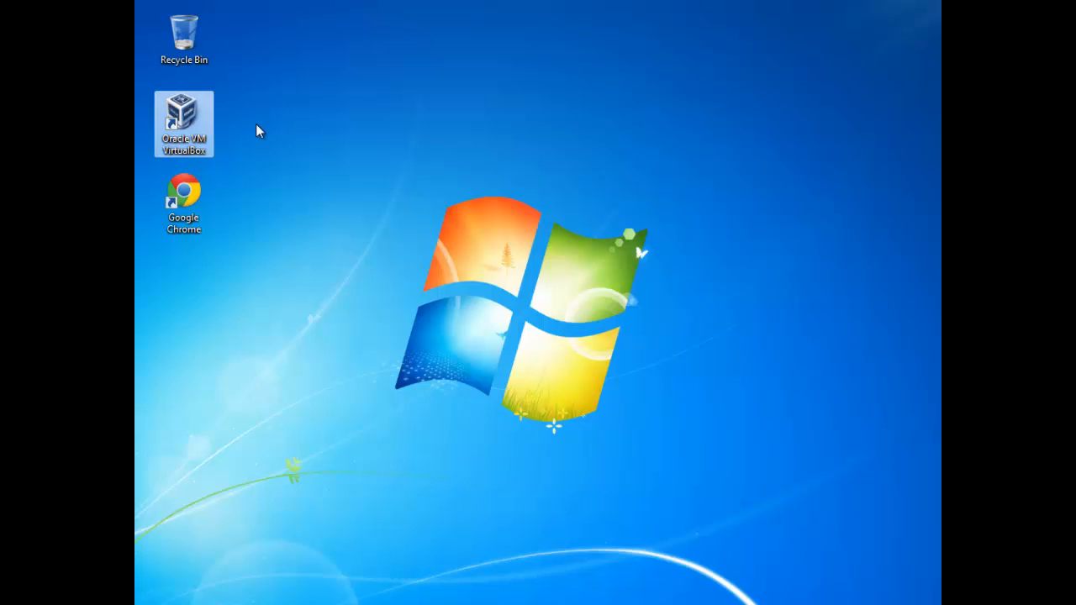
{"action": "double_click", "coordinate": [190, 124]}
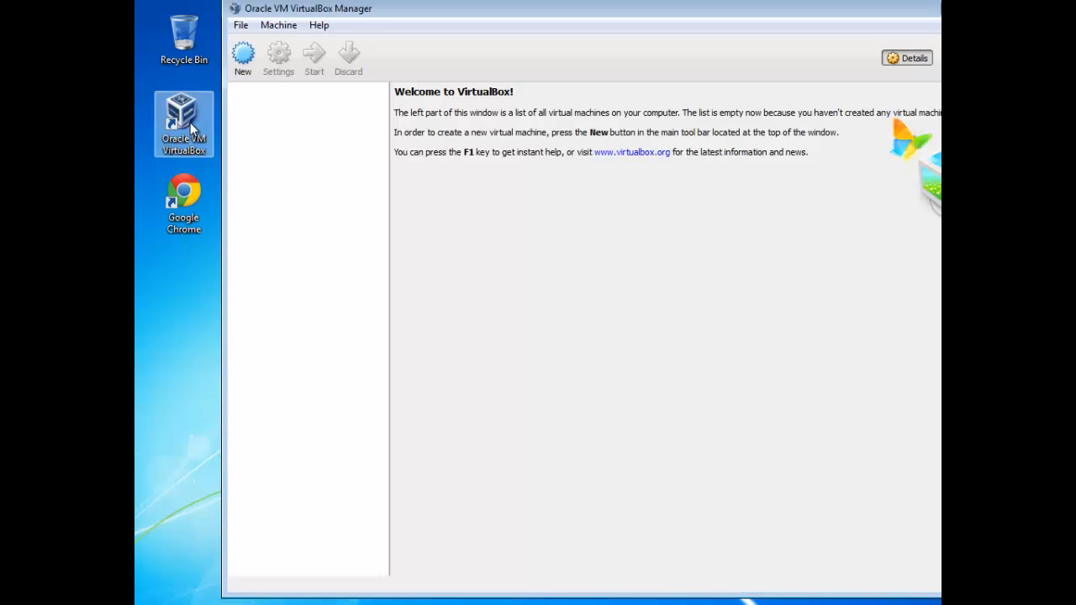
{"action": "left_click_drag", "start_coordinate": [370, 10], "coordinate": [285, 18]}
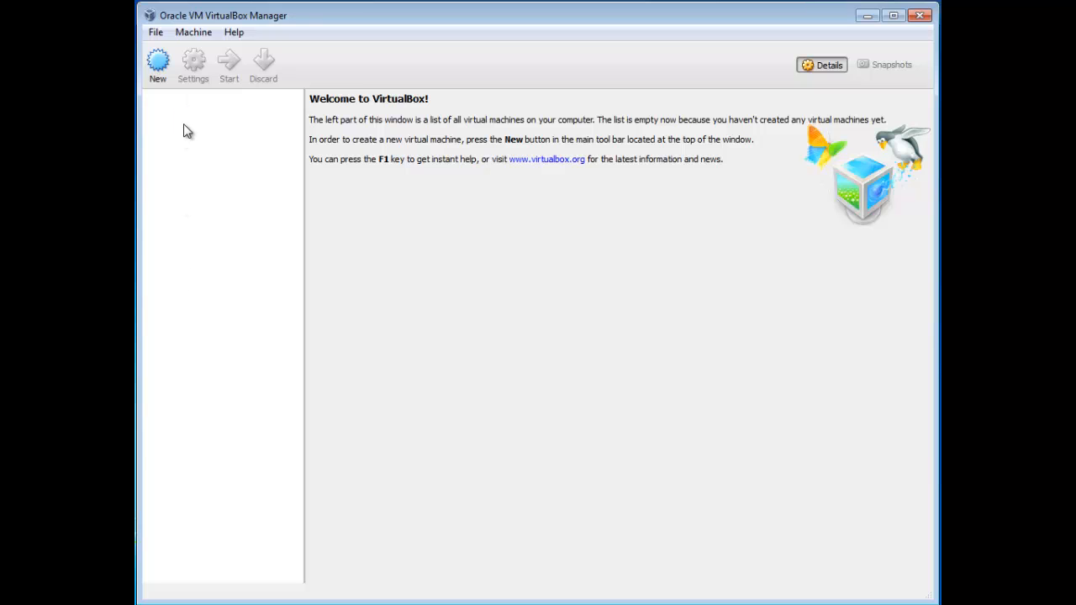
Look through the hard drives and optical disks in the Virtual Media Manager, and close it.
{"action": "left_click", "coordinate": [157, 34]}
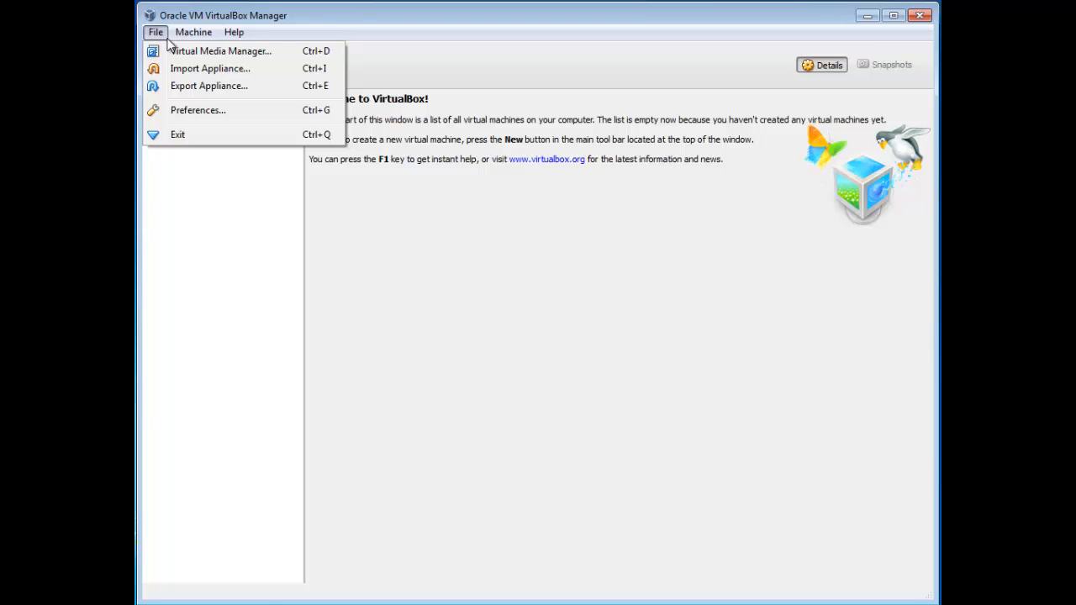
{"action": "left_click", "coordinate": [171, 52]}
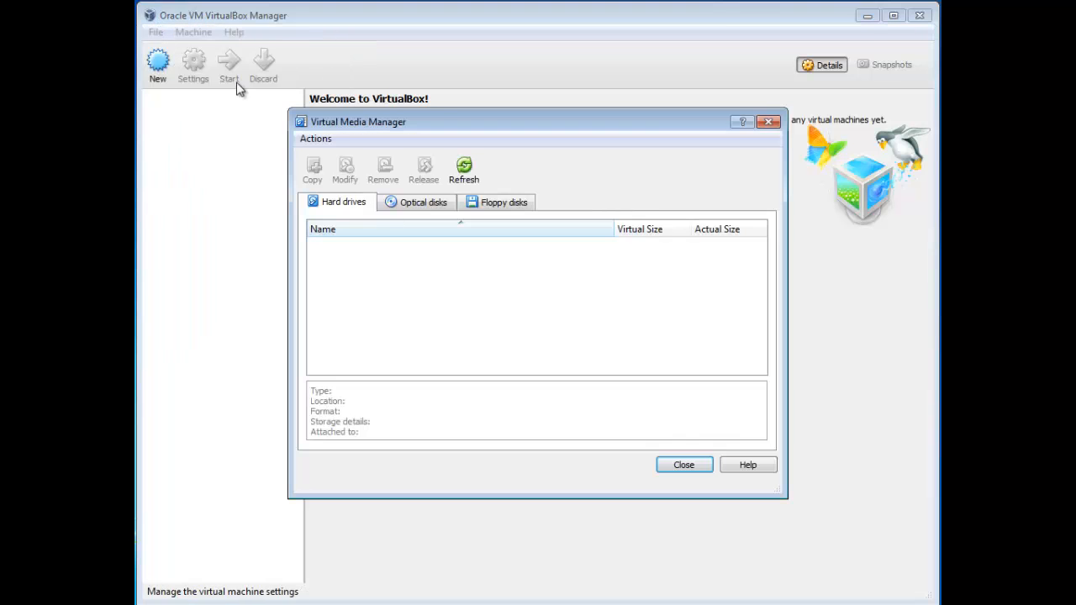
{"action": "left_click", "coordinate": [427, 207]}
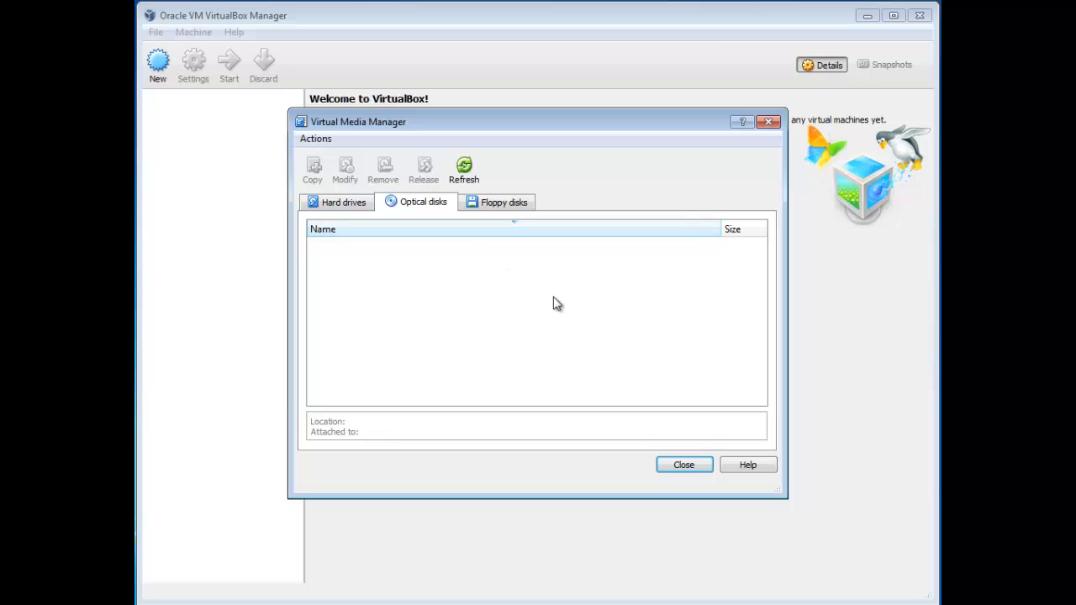
{"action": "left_click", "coordinate": [694, 467]}
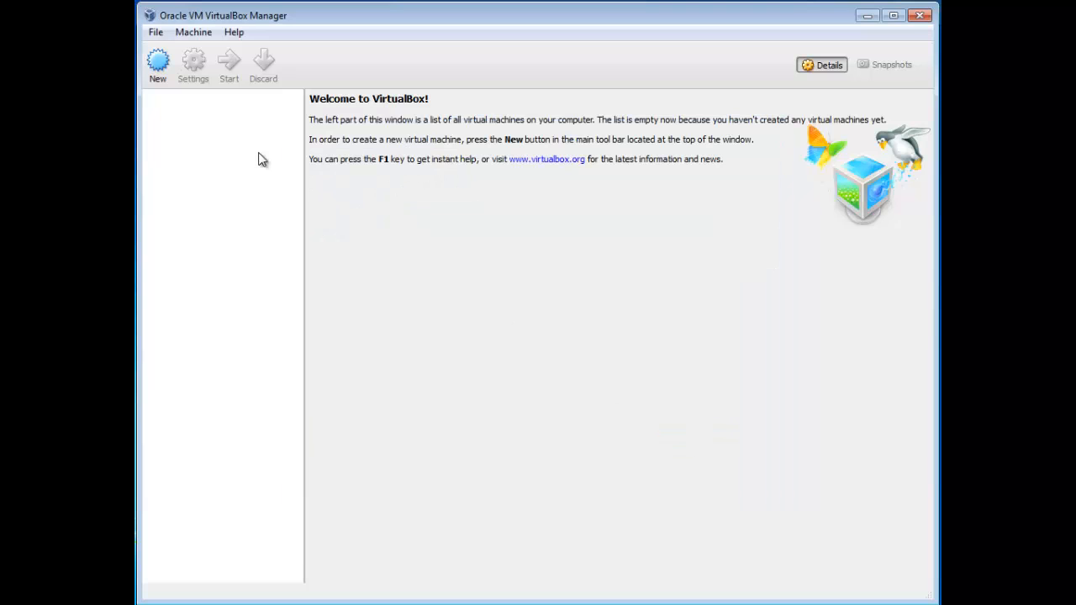
Open the VirtualBox preferences and examine the default machine folder and the configurable input shortcuts.
{"action": "left_click", "coordinate": [157, 33]}
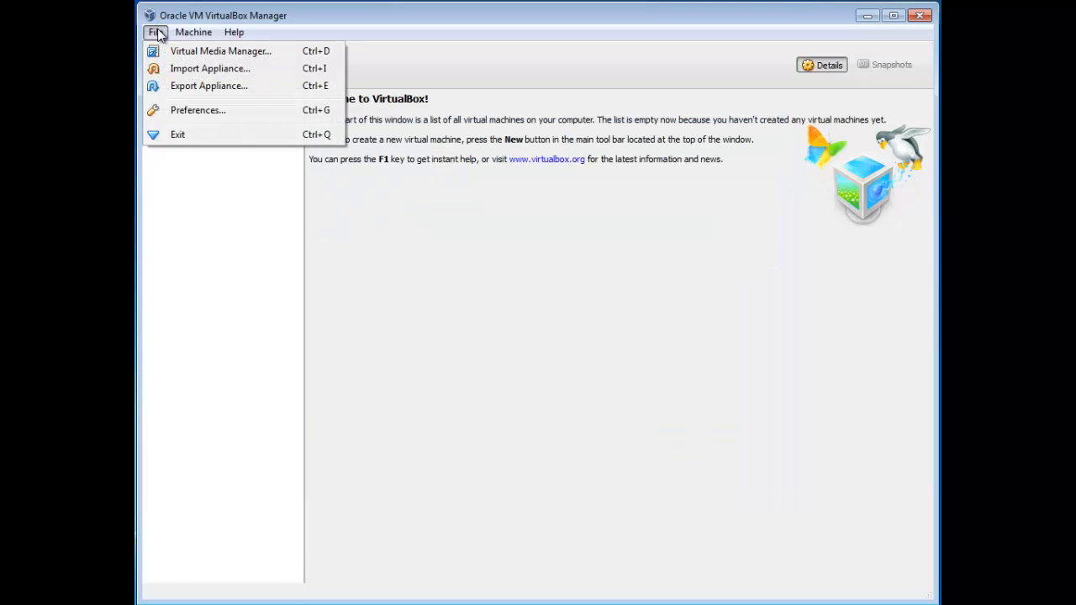
{"action": "left_click", "coordinate": [193, 120]}
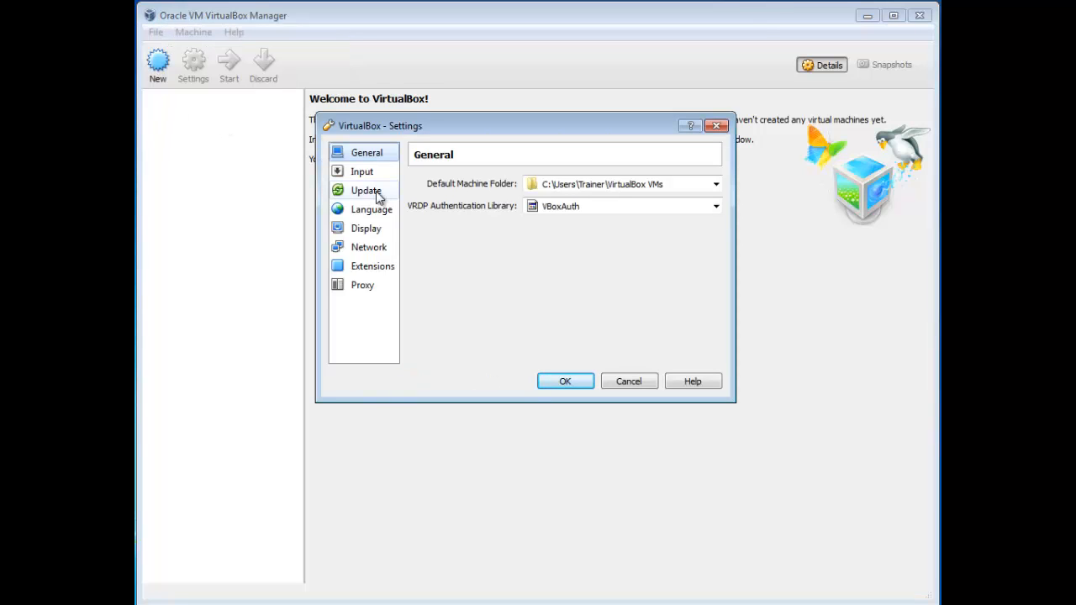
{"action": "left_click", "coordinate": [671, 183]}
{"action": "left_click_drag", "start_coordinate": [649, 182], "coordinate": [513, 176]}
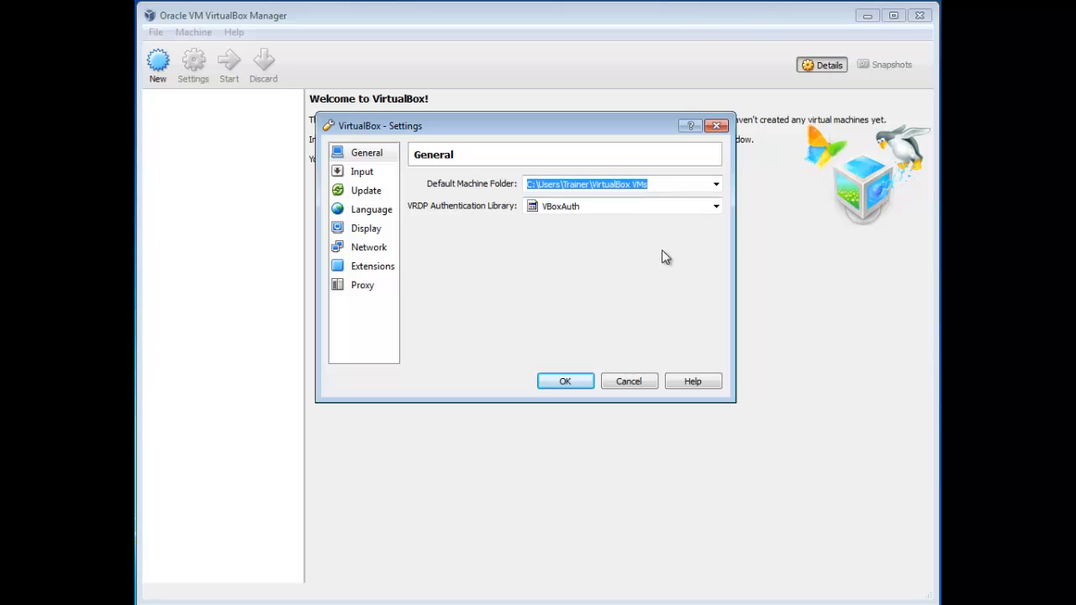
{"action": "left_click", "coordinate": [362, 173]}
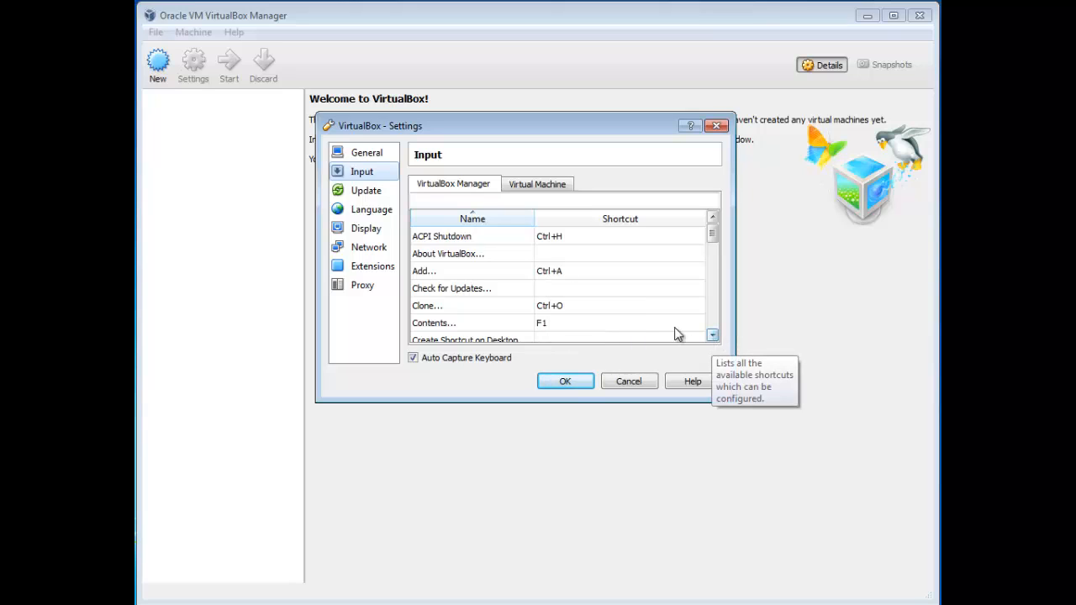
Set the update check interval to 1 week and choose English (built-in) as the interface language.
{"action": "left_click", "coordinate": [364, 196]}
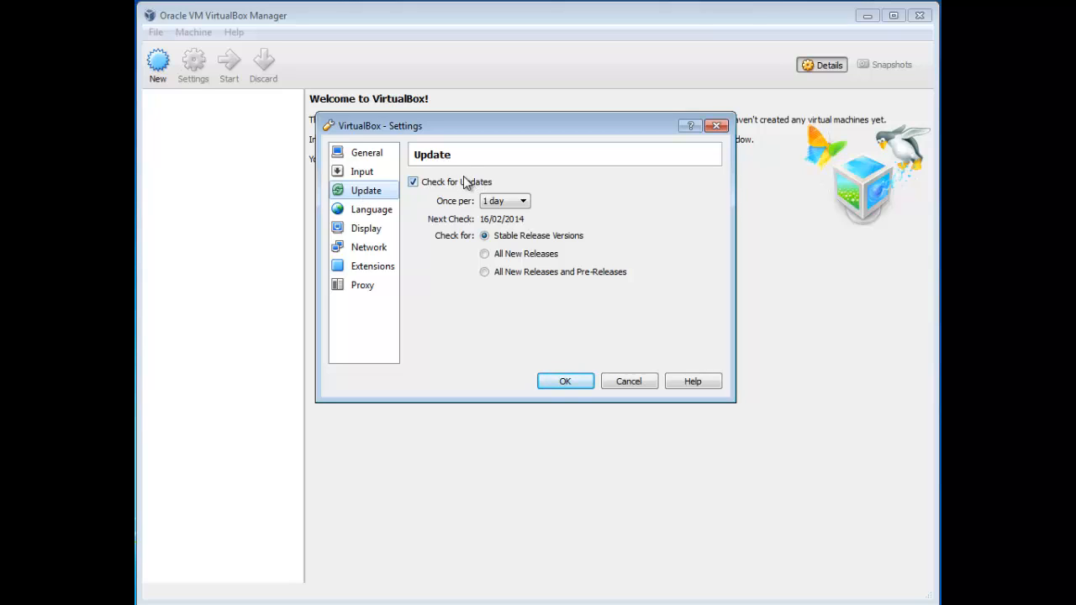
{"action": "left_click", "coordinate": [516, 202]}
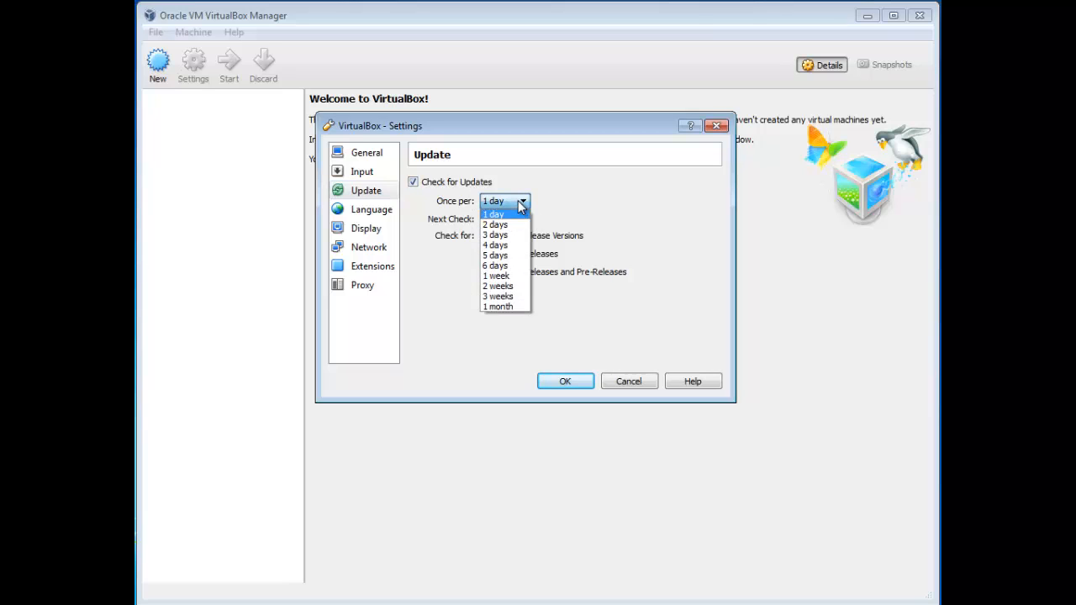
{"action": "left_click", "coordinate": [511, 277]}
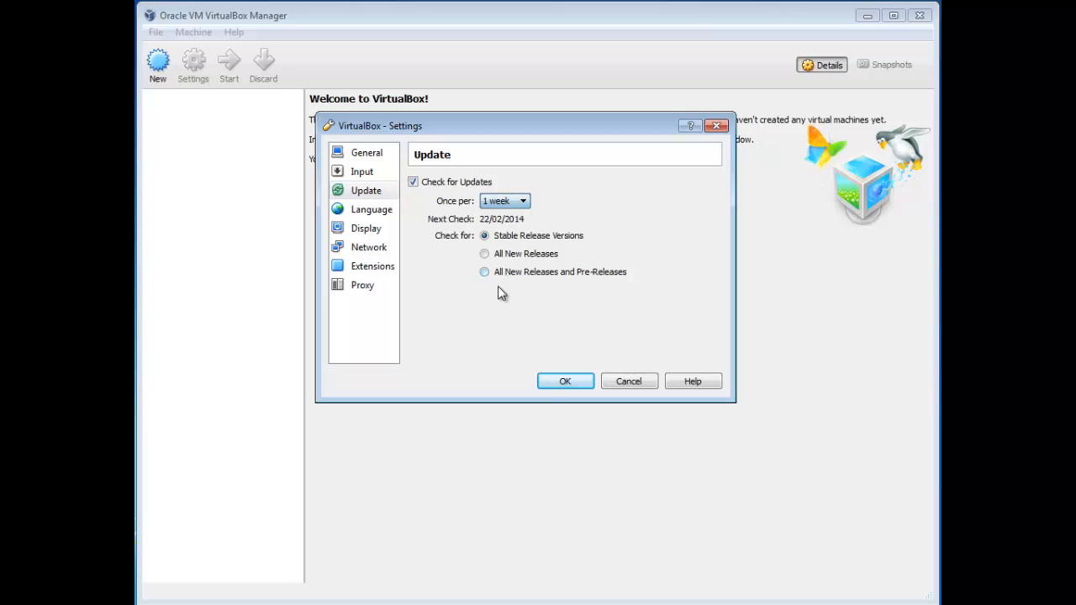
{"action": "left_click", "coordinate": [380, 216]}
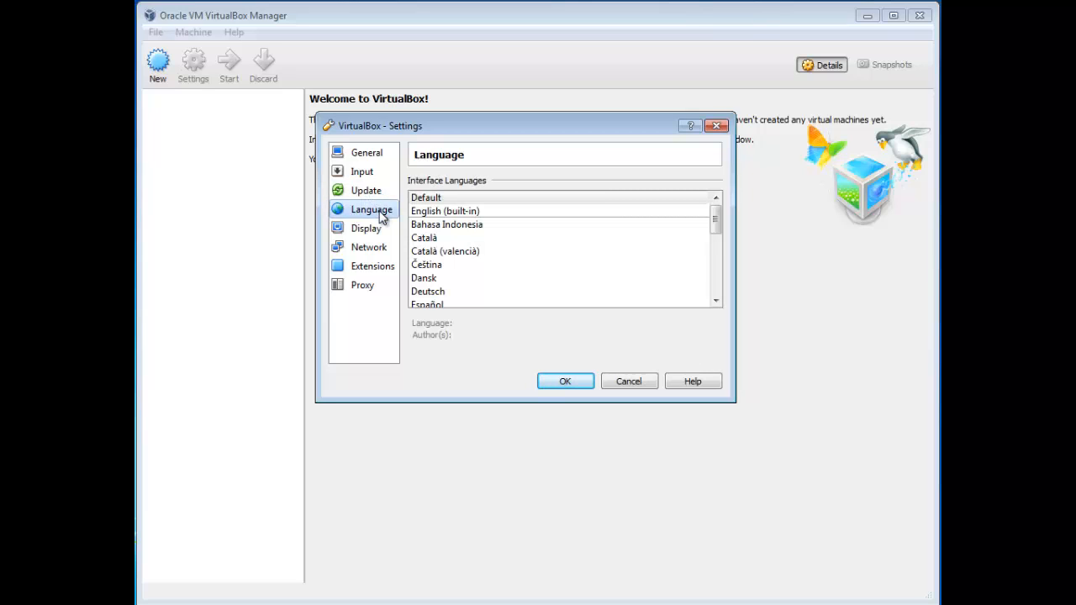
{"action": "left_click", "coordinate": [452, 212]}
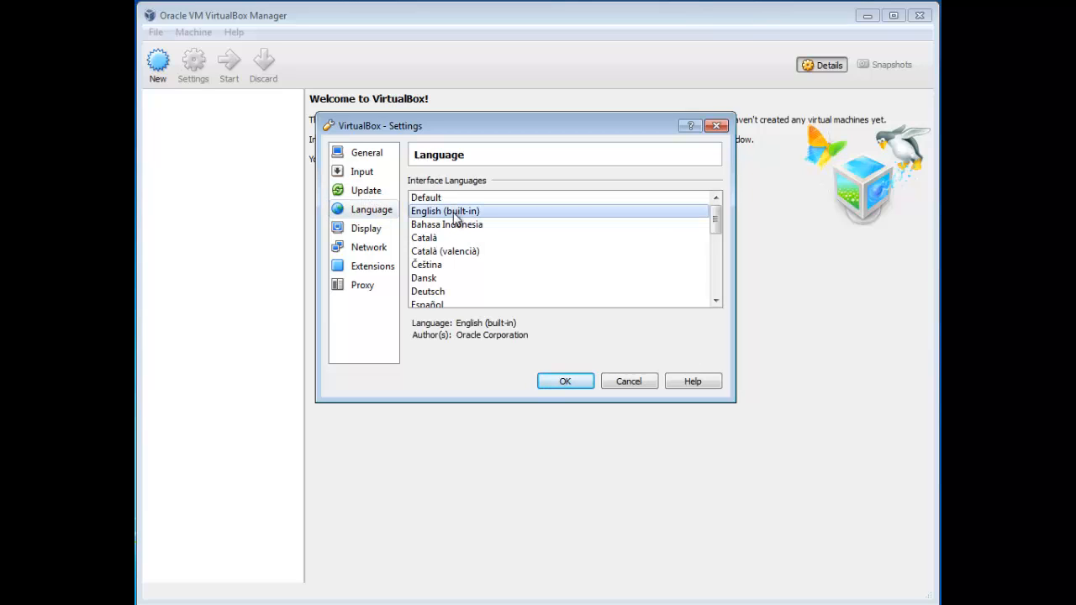
Examine the available options for the maximum guest screen size in the display preferences.
{"action": "left_click", "coordinate": [373, 233]}
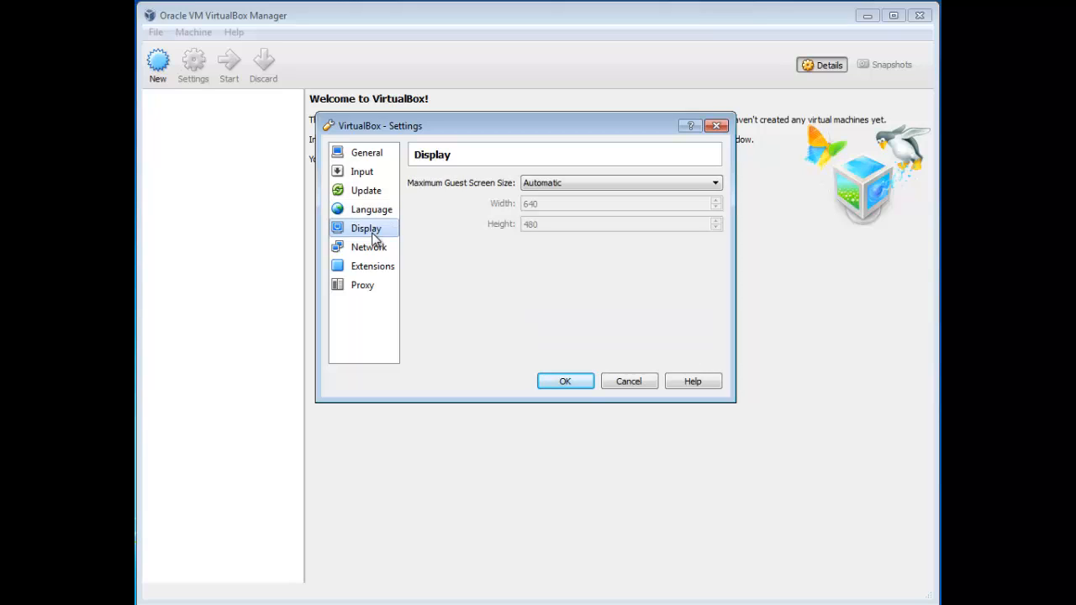
{"action": "left_click", "coordinate": [565, 184]}
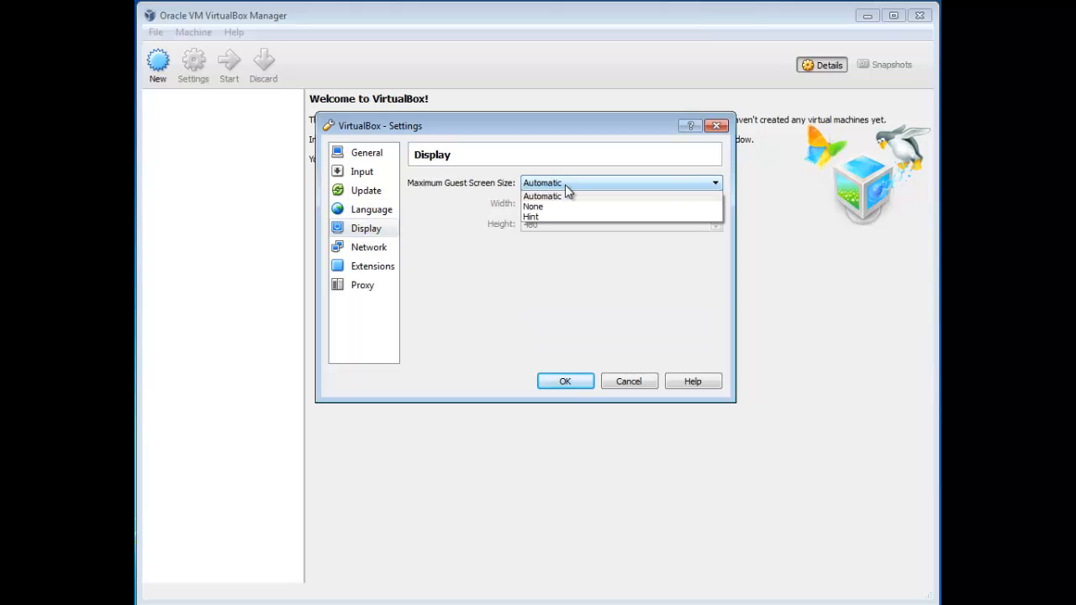
{"action": "left_click", "coordinate": [482, 184]}
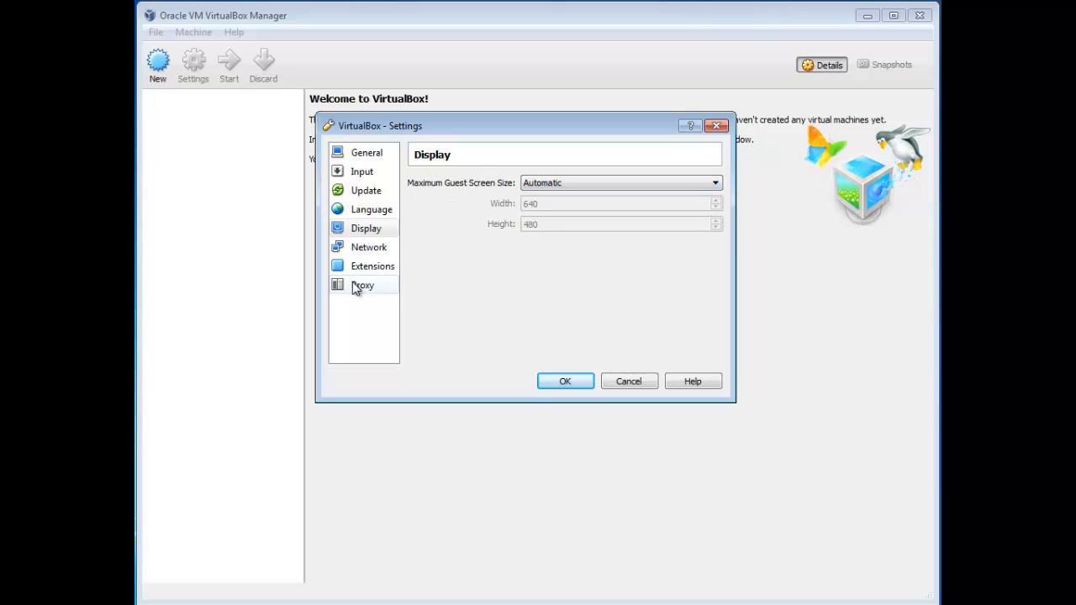
Examine the NAT networks and the host-only networks in the network preferences, including the existing host-only adapter's details.
{"action": "left_click", "coordinate": [363, 248]}
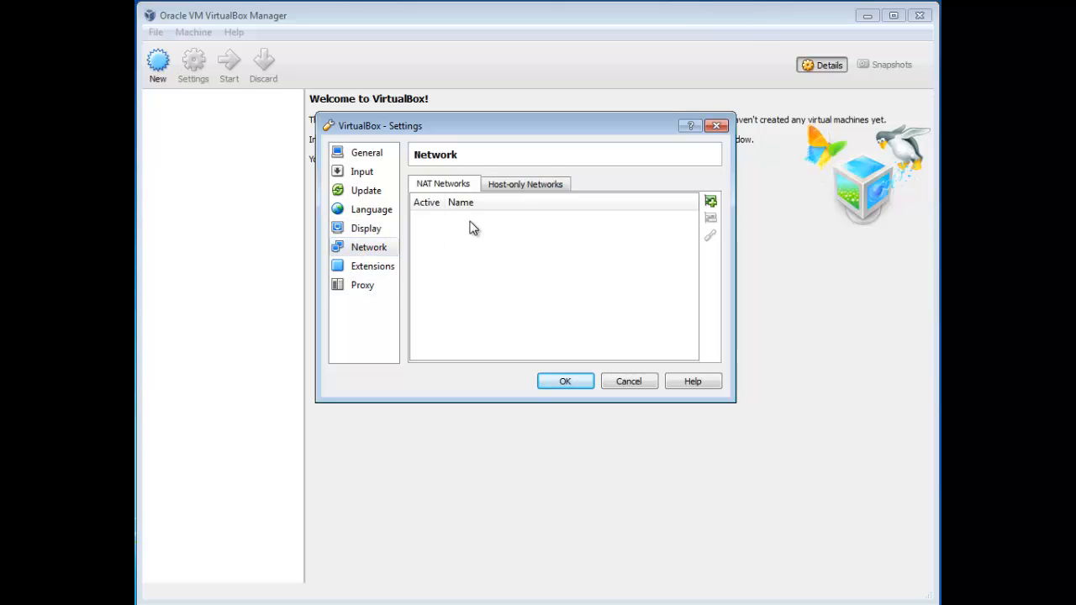
{"action": "left_click", "coordinate": [521, 186]}
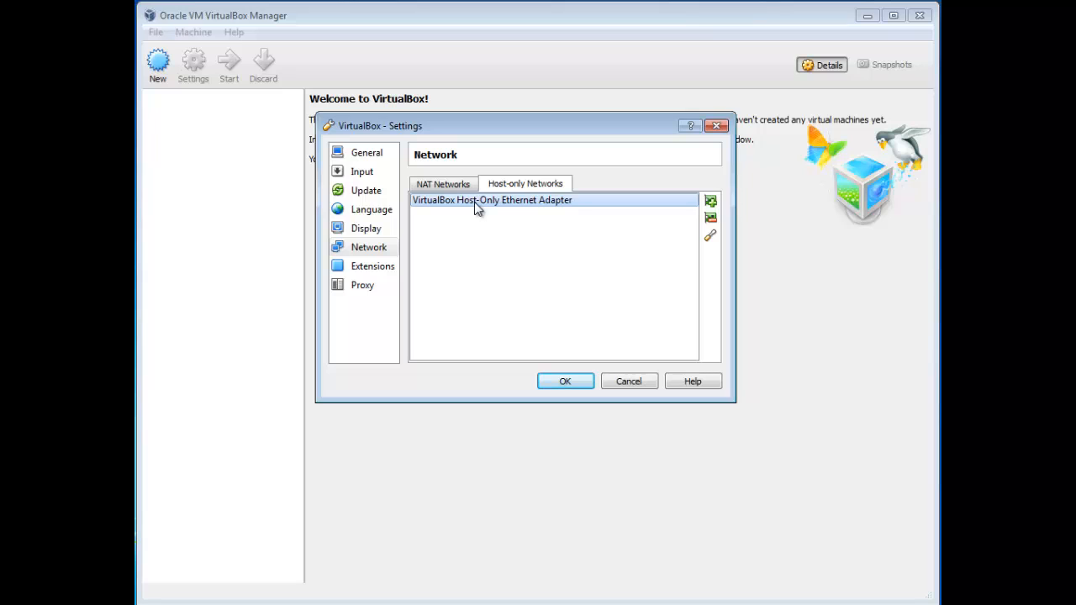
{"action": "mouse_move", "coordinate": [474, 202]}
{"action": "mouse_move", "coordinate": [536, 211]}
Add a second host-only network, check its adapter and DHCP details, and remove that network again.
{"action": "left_click", "coordinate": [710, 202]}
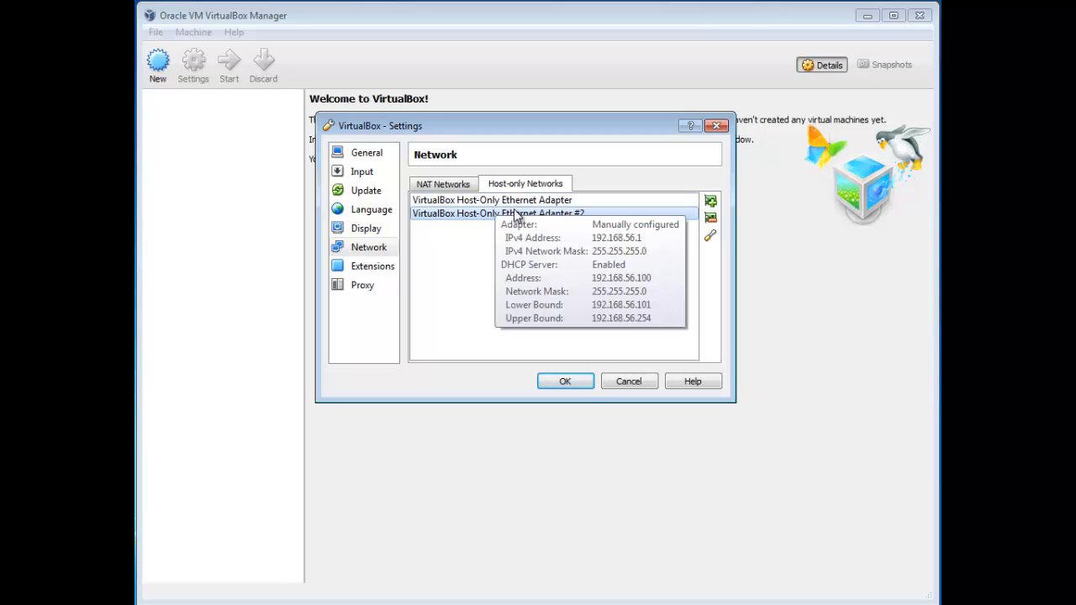
{"action": "mouse_move", "coordinate": [514, 216]}
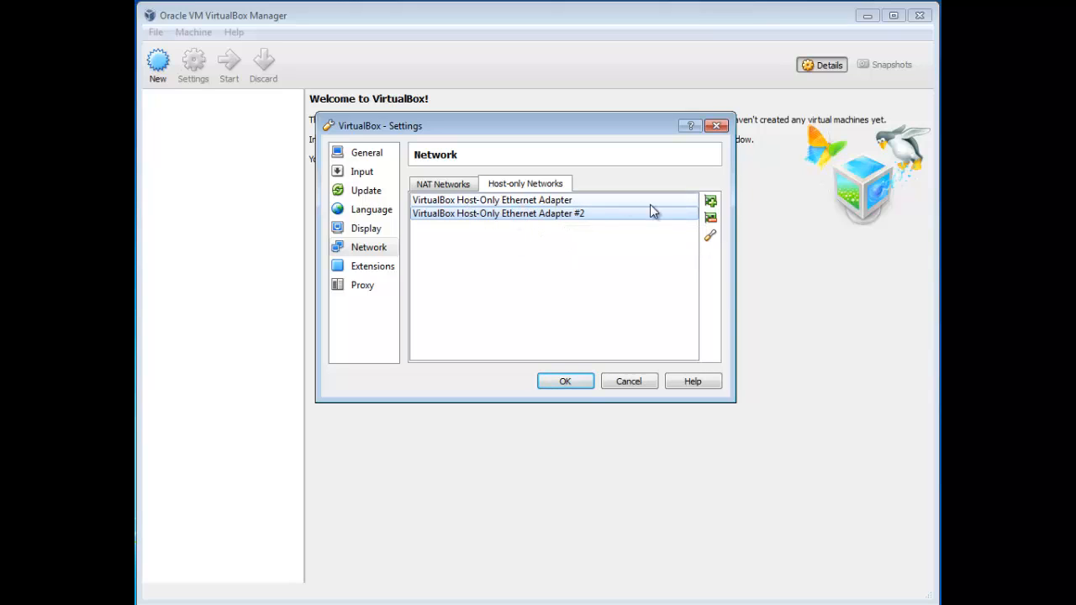
{"action": "left_click", "coordinate": [710, 218]}
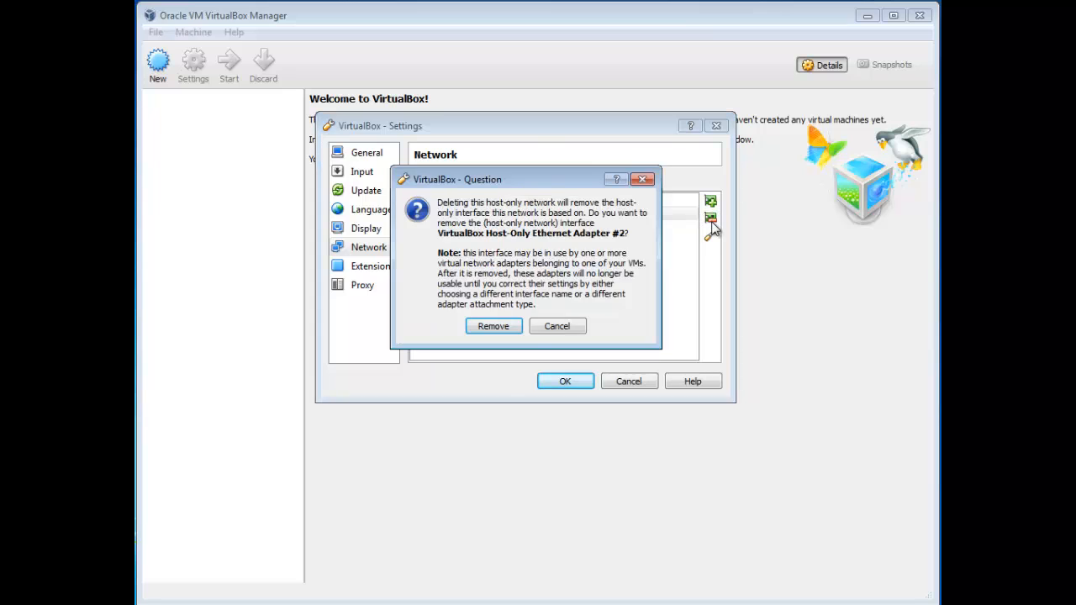
{"action": "left_click", "coordinate": [494, 327]}
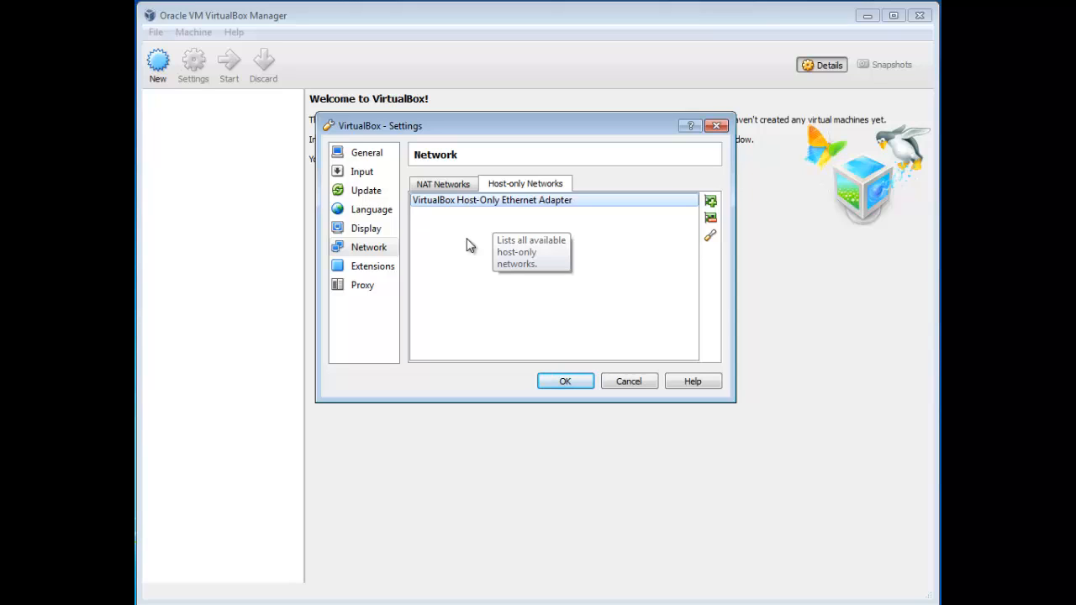
Review the extension packages and the proxy settings, and save the VirtualBox preferences.
{"action": "left_click", "coordinate": [390, 268]}
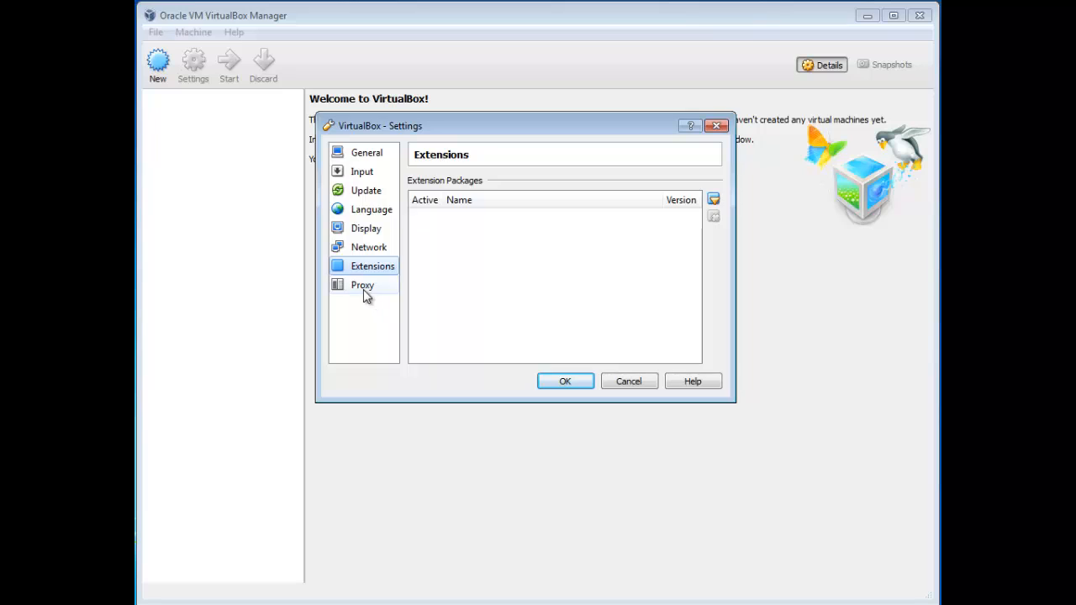
{"action": "left_click", "coordinate": [364, 288]}
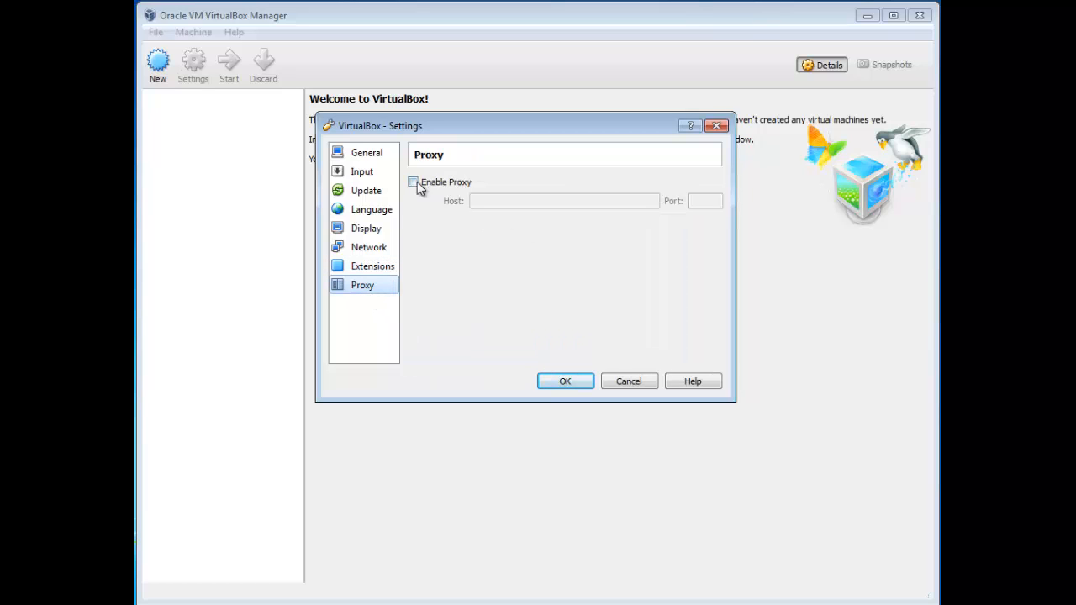
{"action": "left_click", "coordinate": [569, 383]}
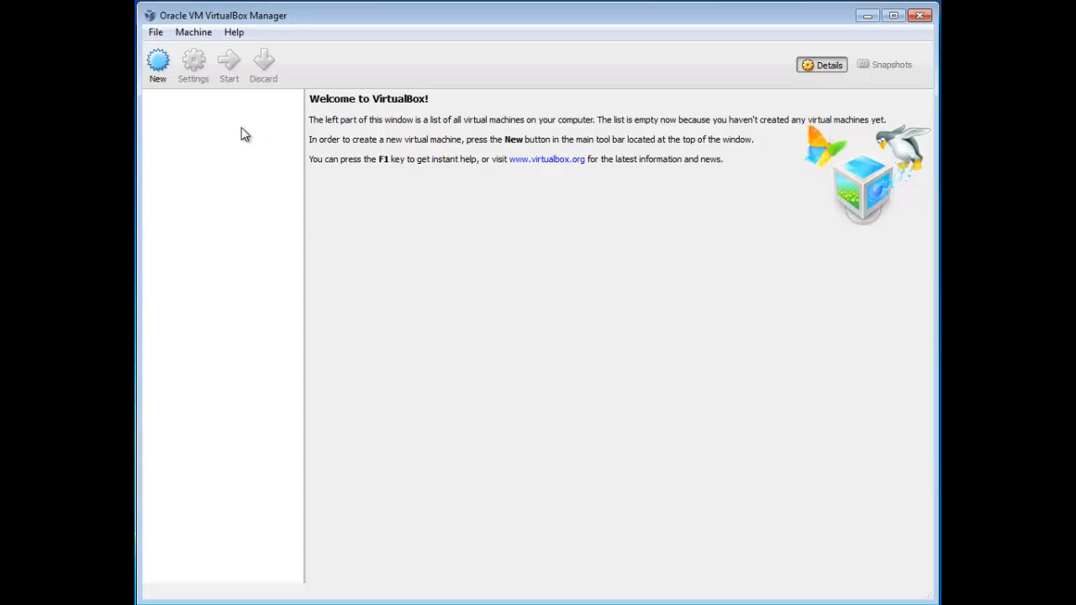
Open the virtual machine creation wizard to view its name and operating system fields, and cancel it.
{"action": "left_click", "coordinate": [162, 76]}
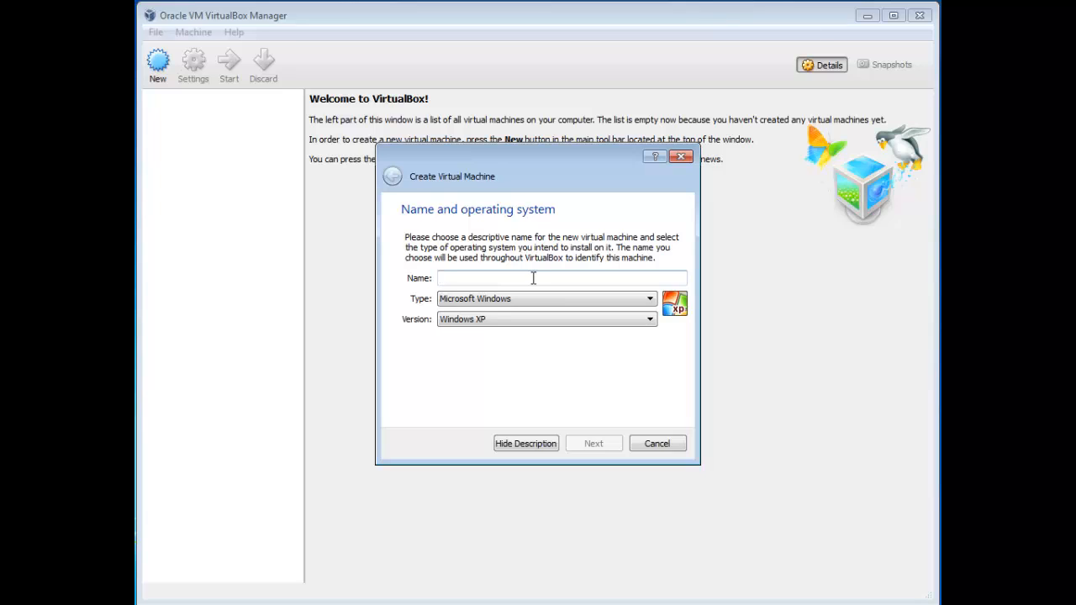
{"action": "left_click", "coordinate": [655, 446]}
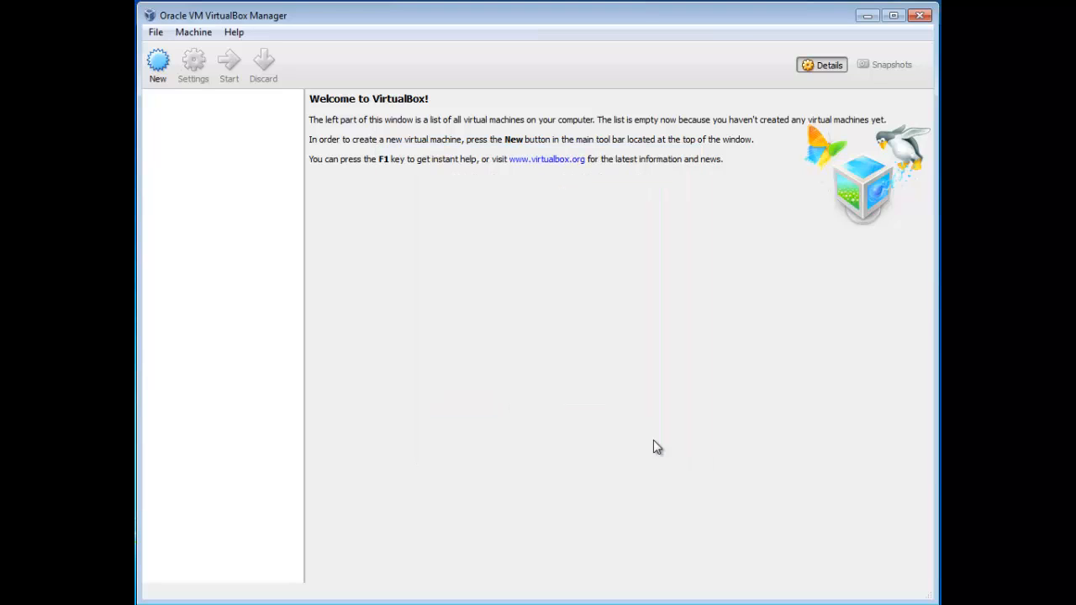